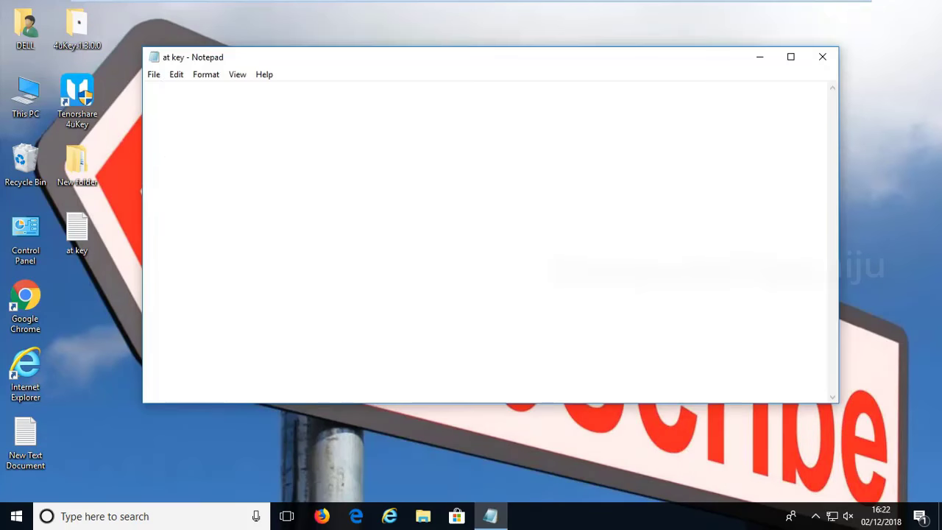
# - Find the Region & language settings by searching 'lang' and open them
pyautogui.write('222')
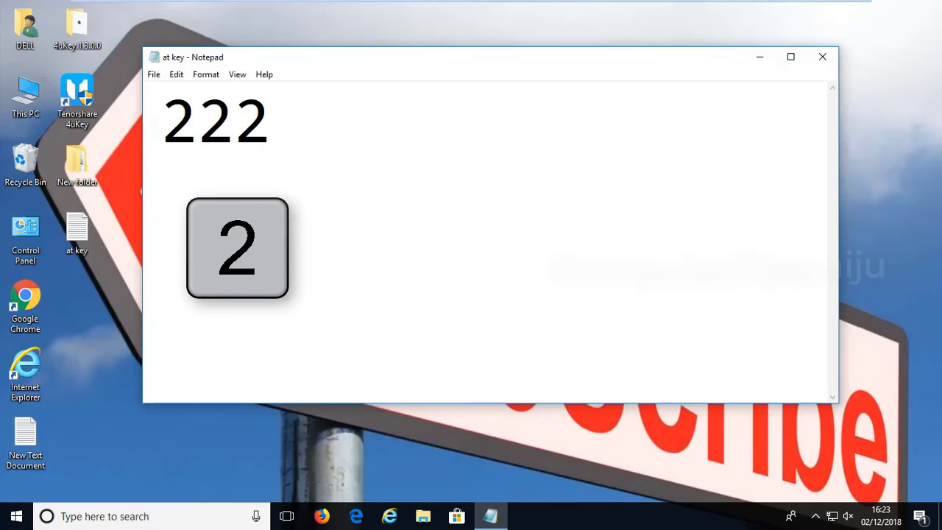
pyautogui.write('""""')
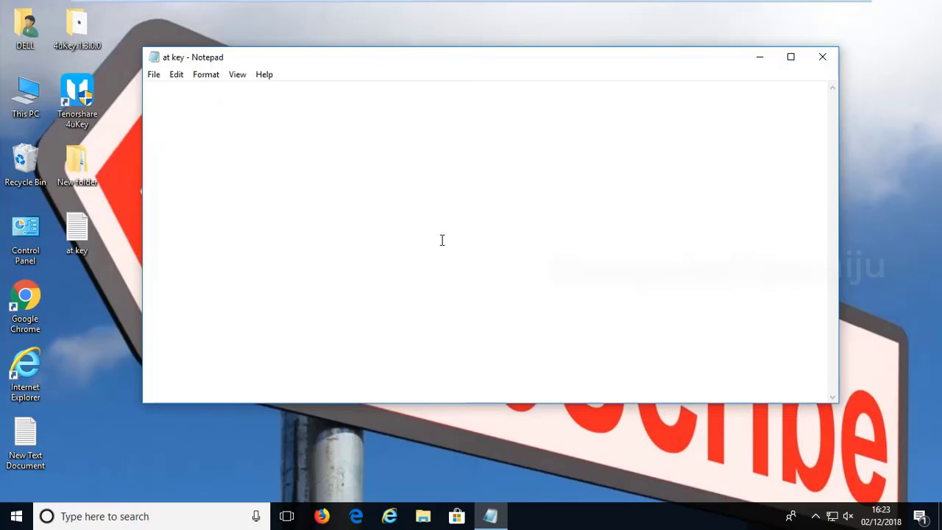
pyautogui.click(115, 516)
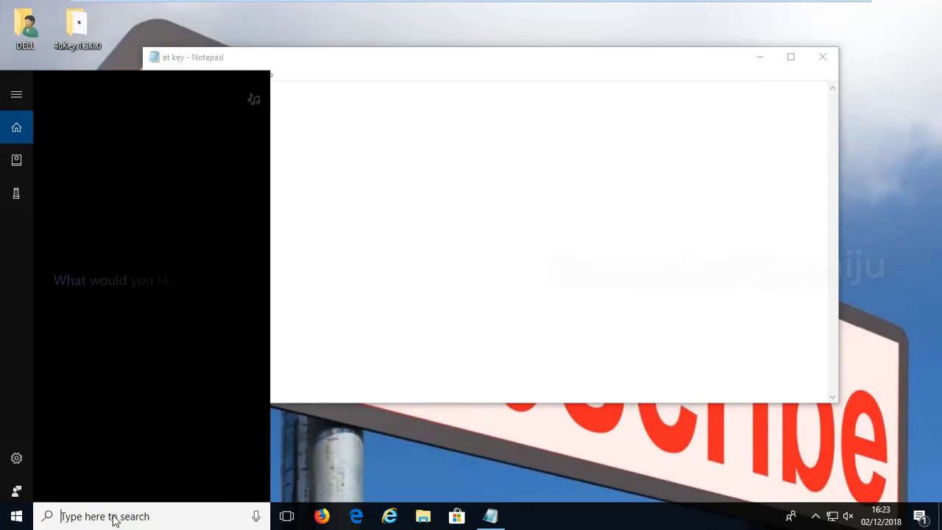
pyautogui.write('lan')
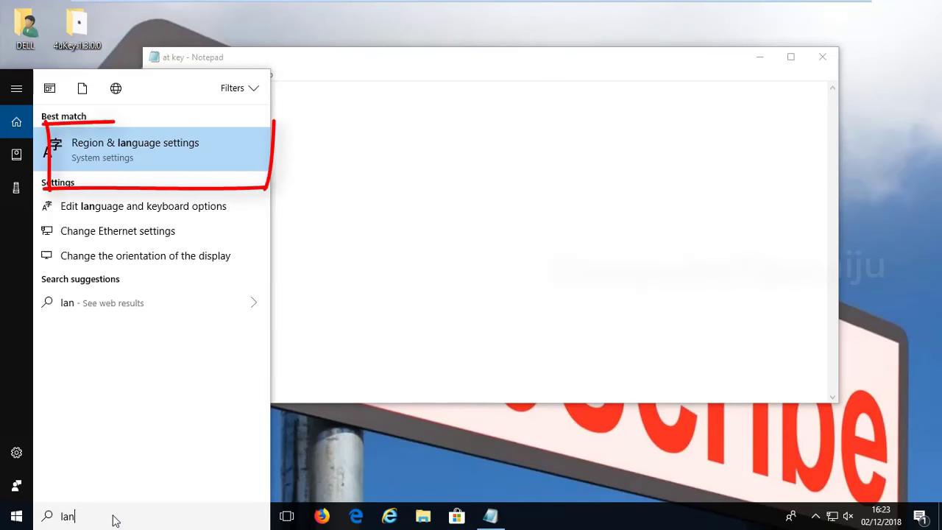
pyautogui.write('g')
pyautogui.click(155, 154)
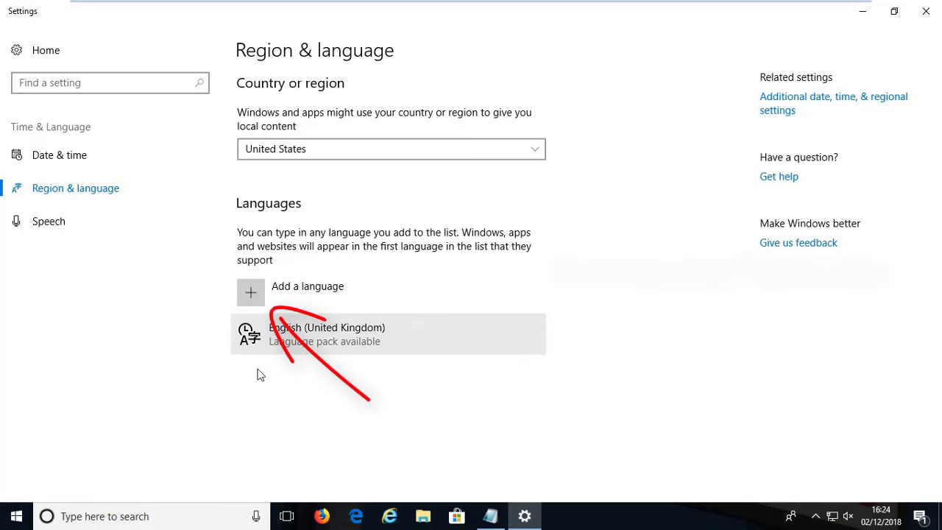
# - Search the language list for 'english' and add English (United States)
pyautogui.click(259, 292)
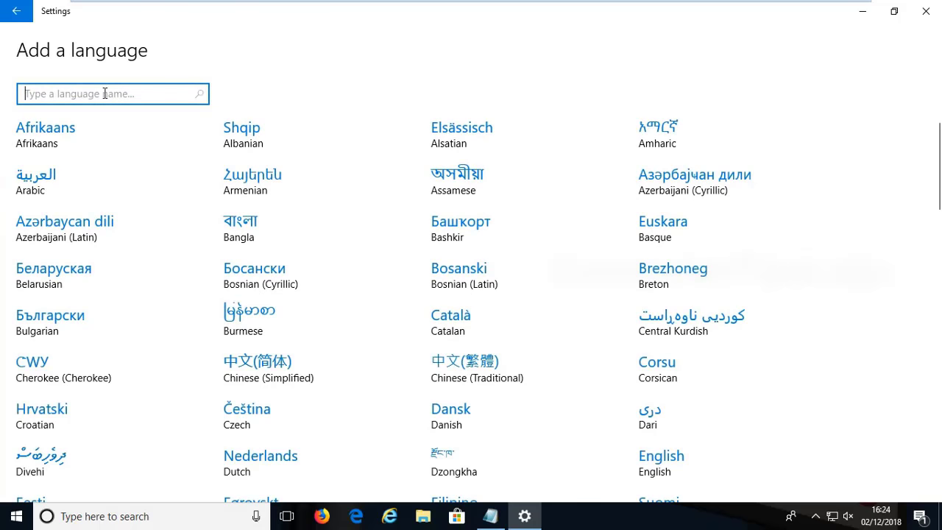
pyautogui.click(157, 95)
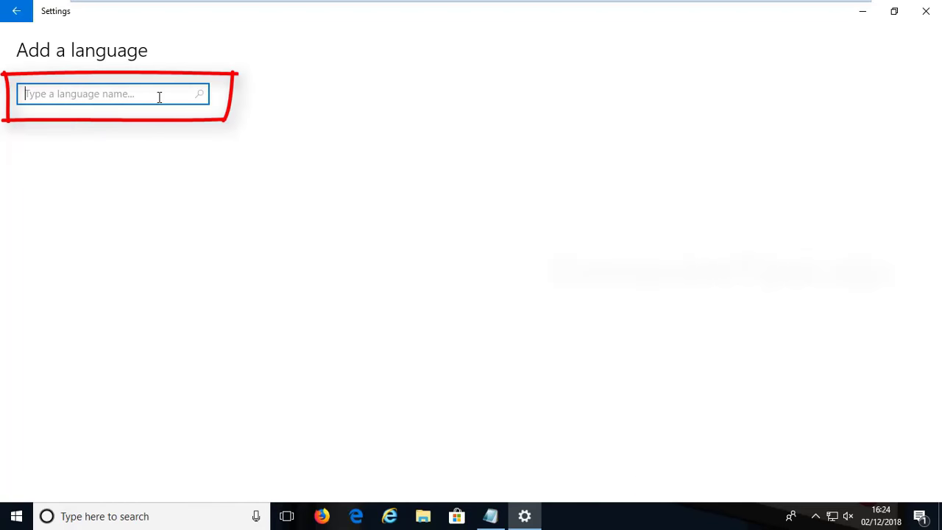
pyautogui.write('eng')
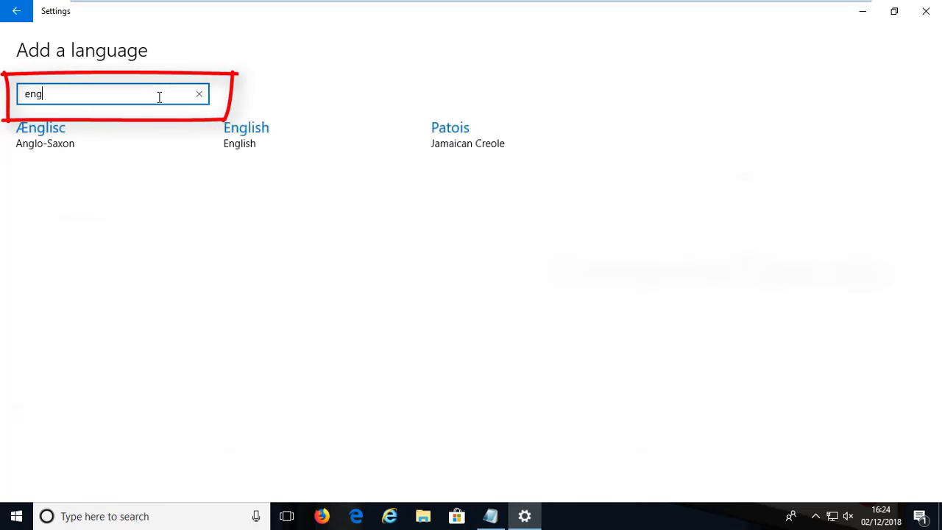
pyautogui.write('lish')
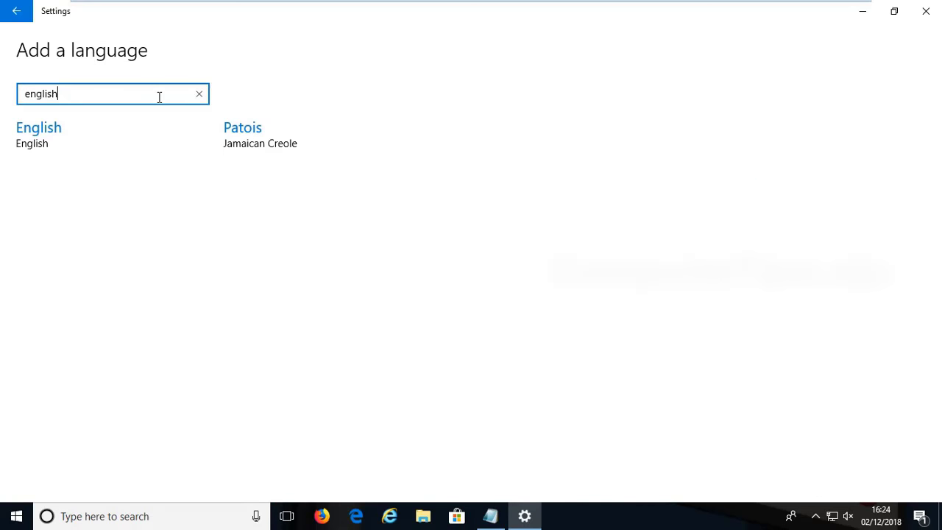
pyautogui.click(41, 143)
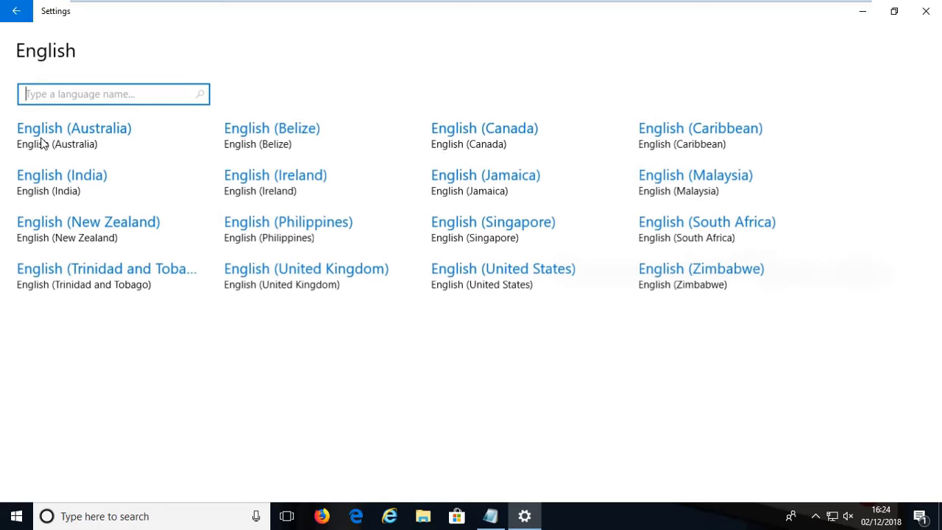
pyautogui.click(488, 276)
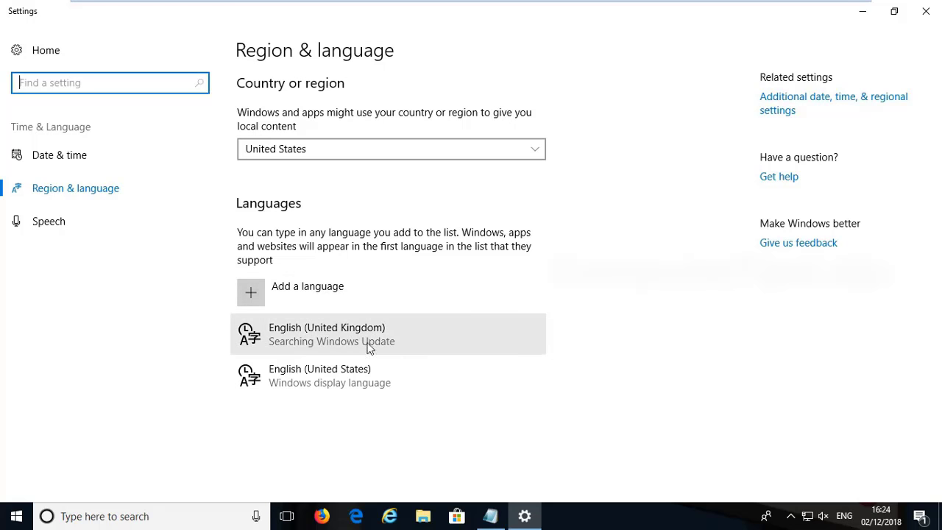
# - Make English (United States) the default language, then remove English (United Kingdom)
pyautogui.click(329, 388)
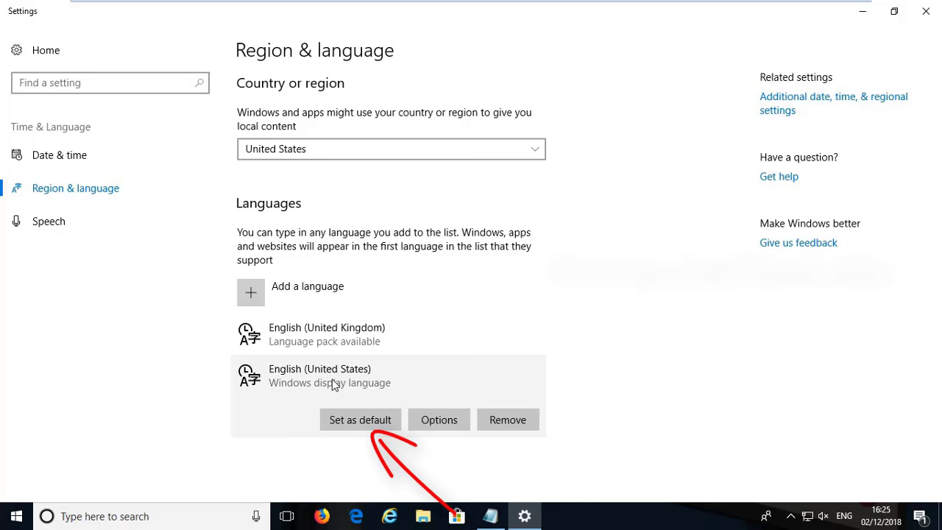
pyautogui.click(360, 420)
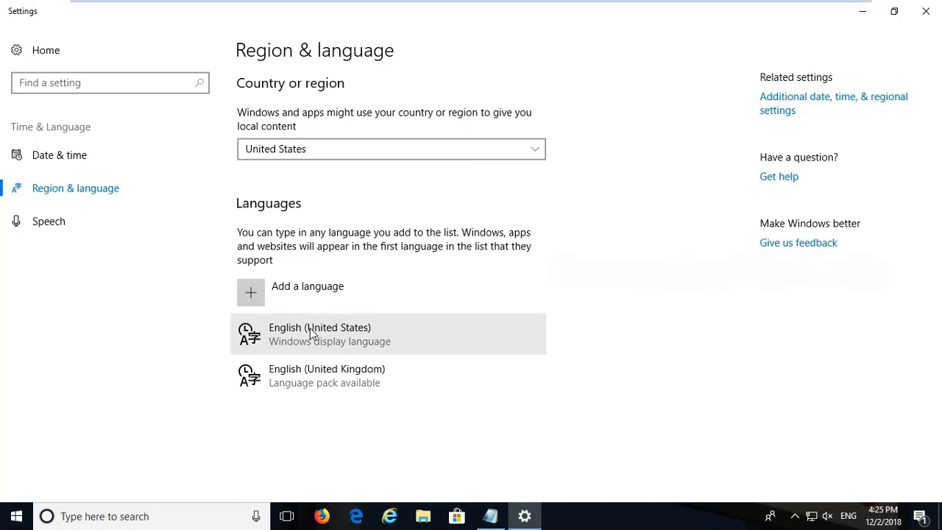
pyautogui.click(328, 377)
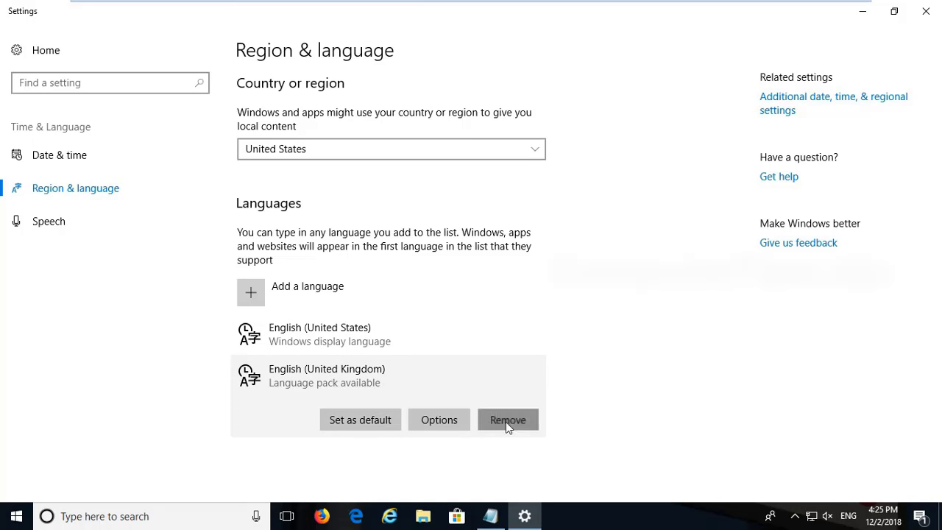
pyautogui.click(506, 422)
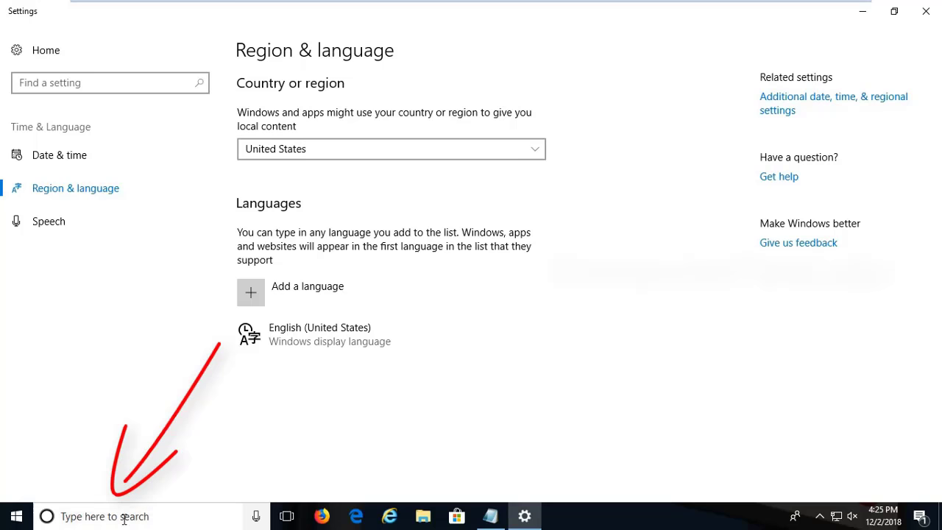
# - Launch the Services app and select the disabled Windows Update service
pyautogui.click(124, 517)
pyautogui.write('se')
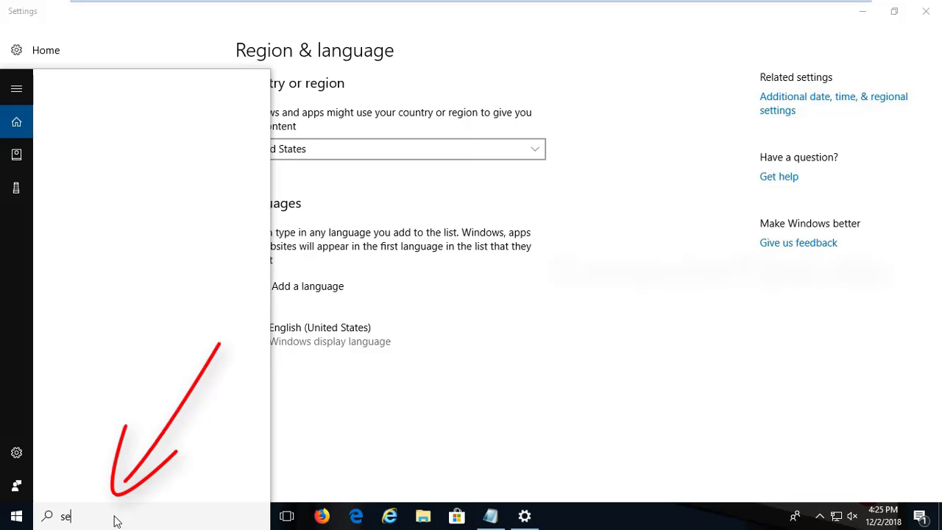
pyautogui.write('rvice')
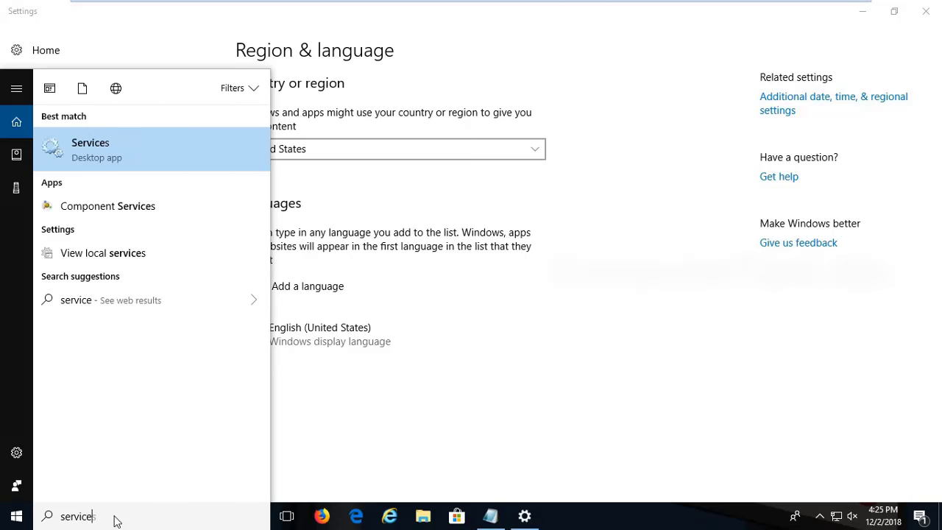
pyautogui.write('s')
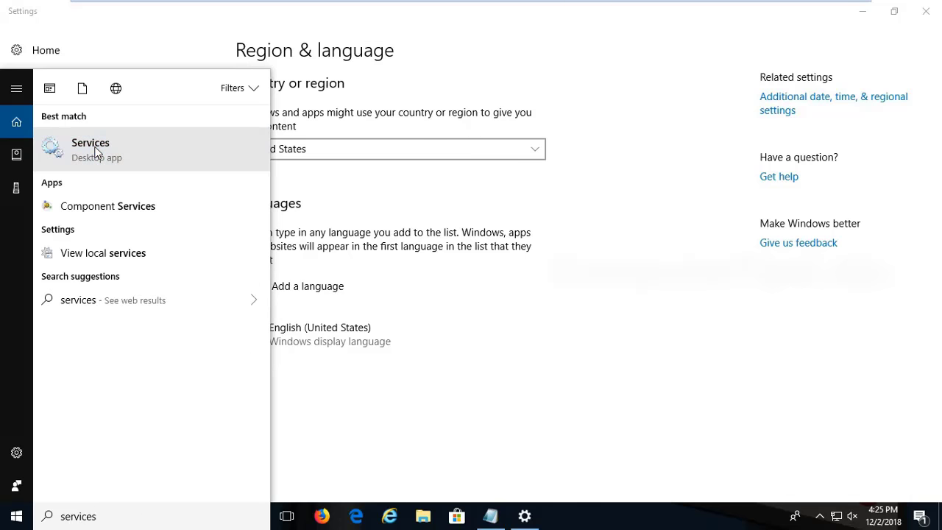
pyautogui.click(96, 153)
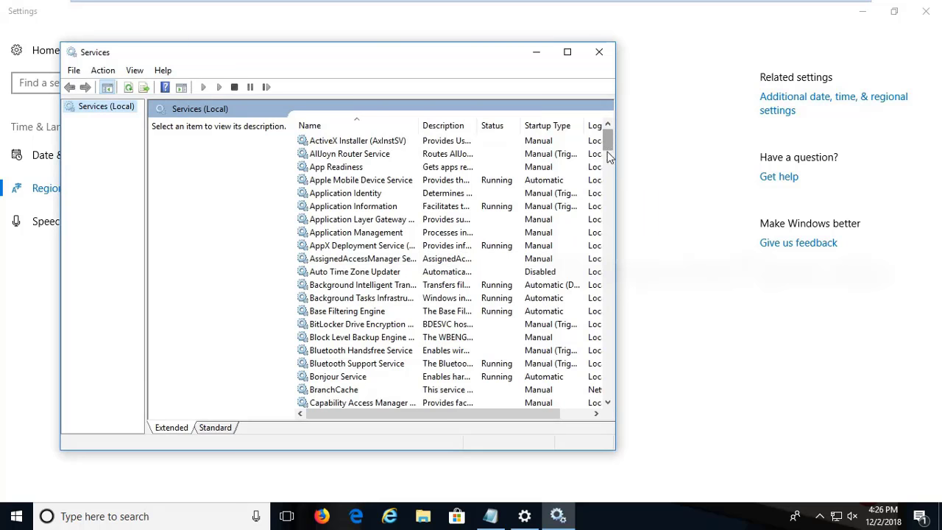
pyautogui.moveTo(608, 148); pyautogui.dragTo(593, 377)
pyautogui.click(321, 312)
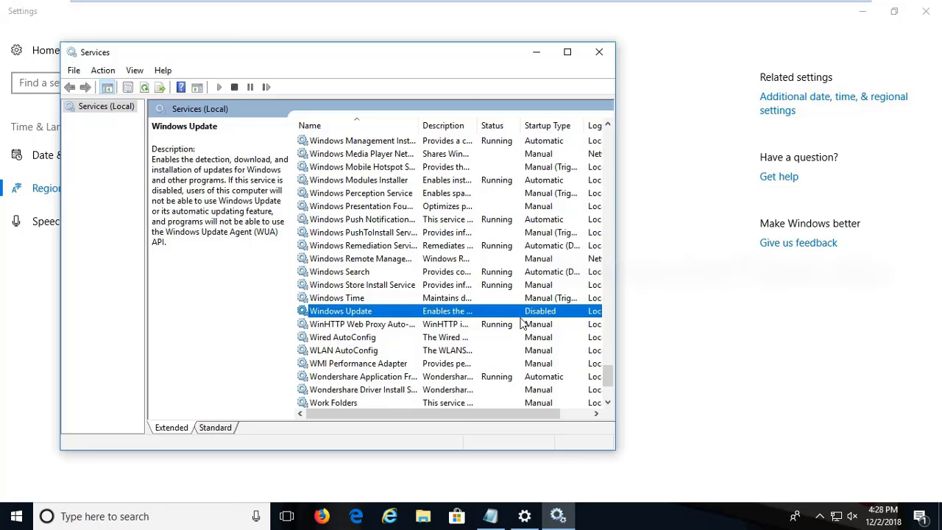
# - Set Windows Update's startup type to Manual, apply it, and start the service
pyautogui.doubleClick(339, 314)
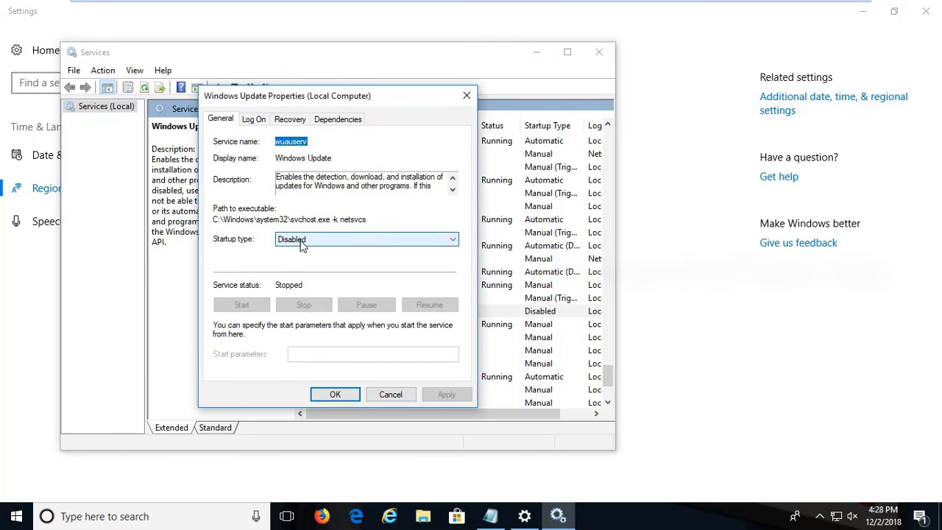
pyautogui.click(301, 240)
pyautogui.click(294, 262)
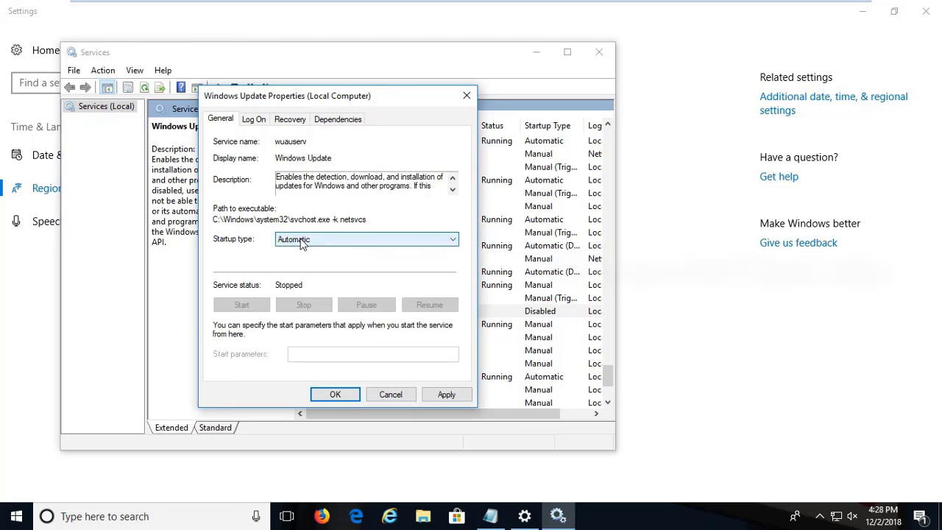
pyautogui.click(300, 242)
pyautogui.click(297, 270)
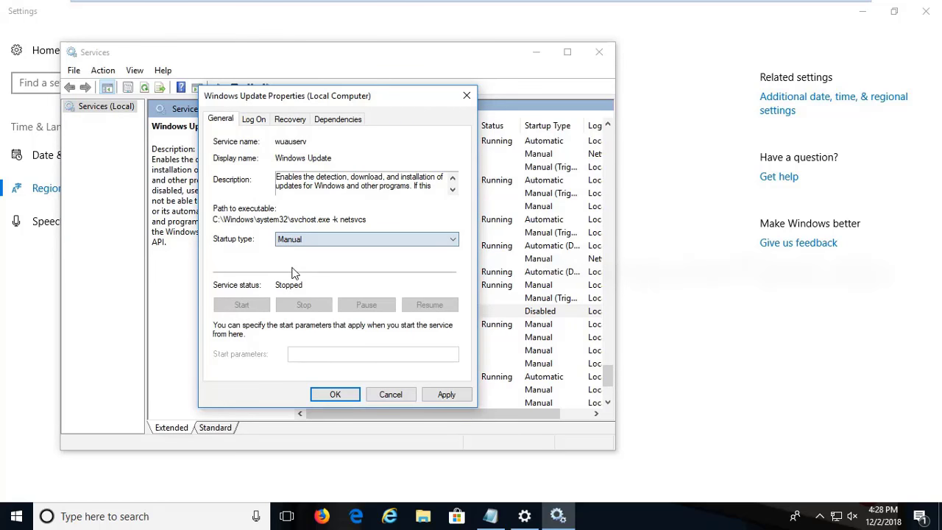
pyautogui.click(445, 395)
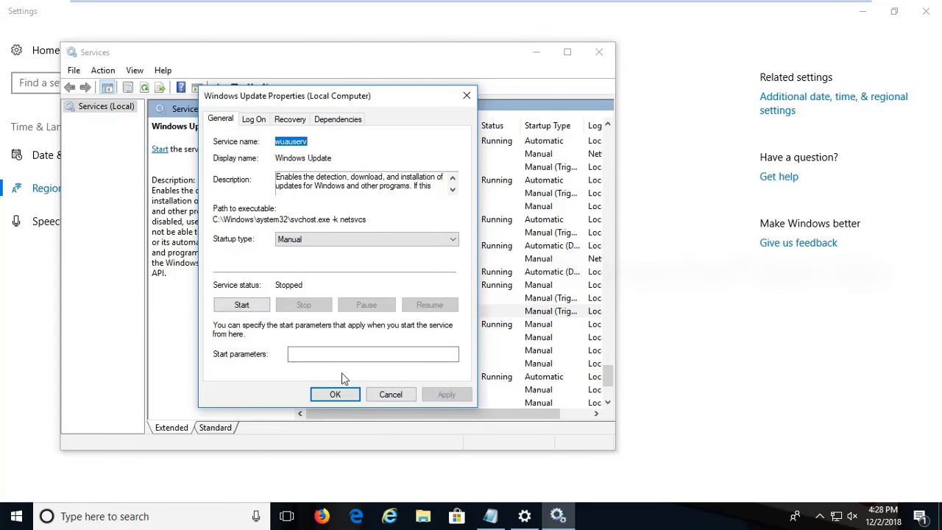
pyautogui.click(242, 306)
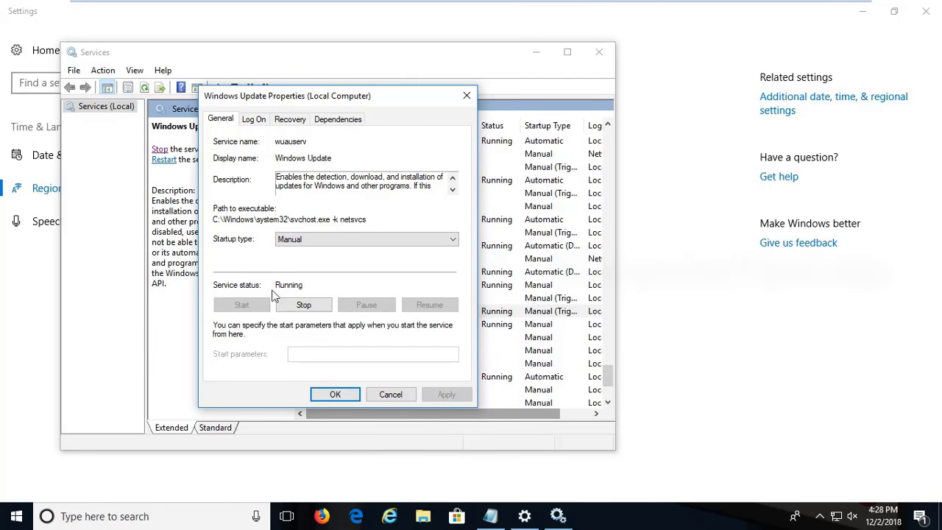
pyautogui.click(336, 395)
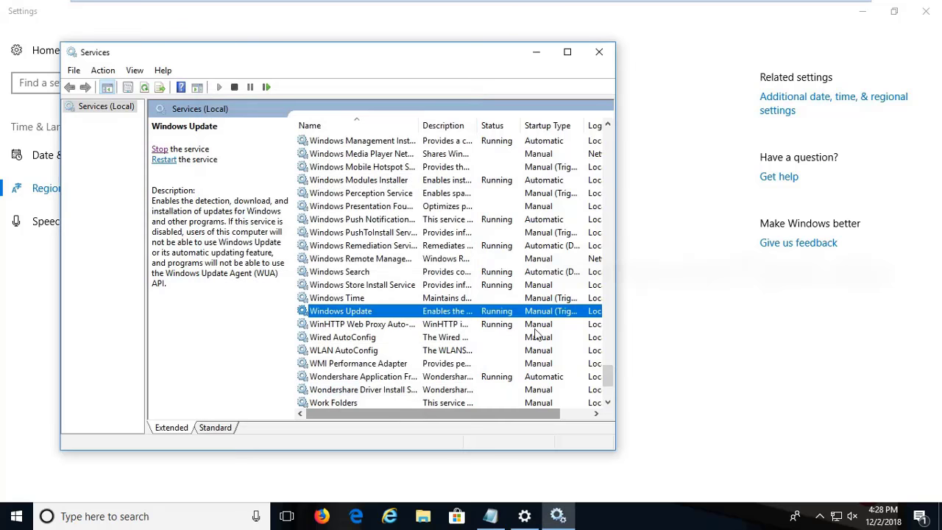
# - Close the Services window
pyautogui.click(599, 53)
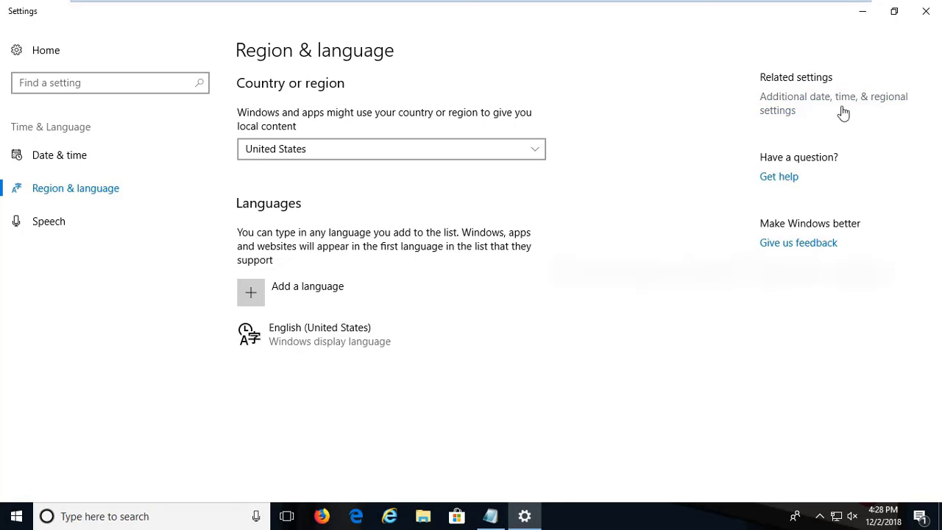
# - Close Settings, type 222@@@@ in Notepad, and add the Left Alt+Shift note ending 'THANK YOU...'
pyautogui.click(927, 18)
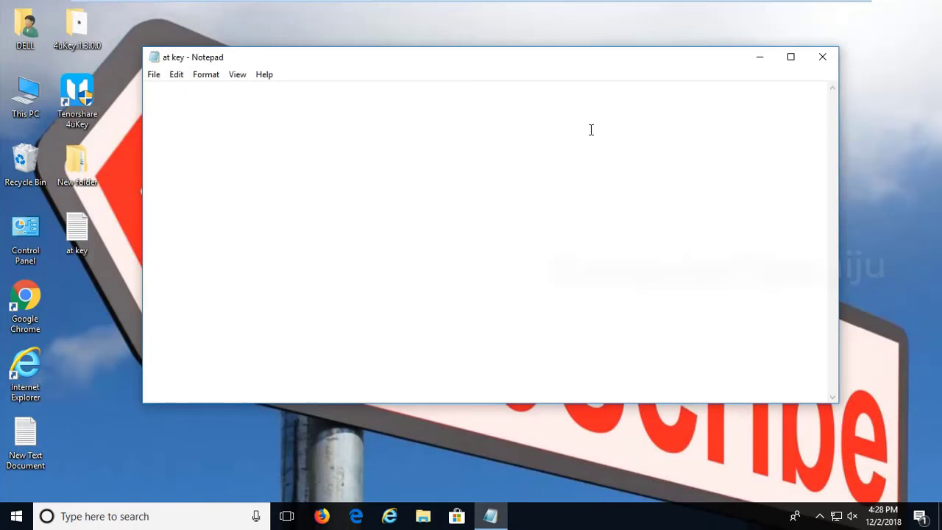
pyautogui.write('222')
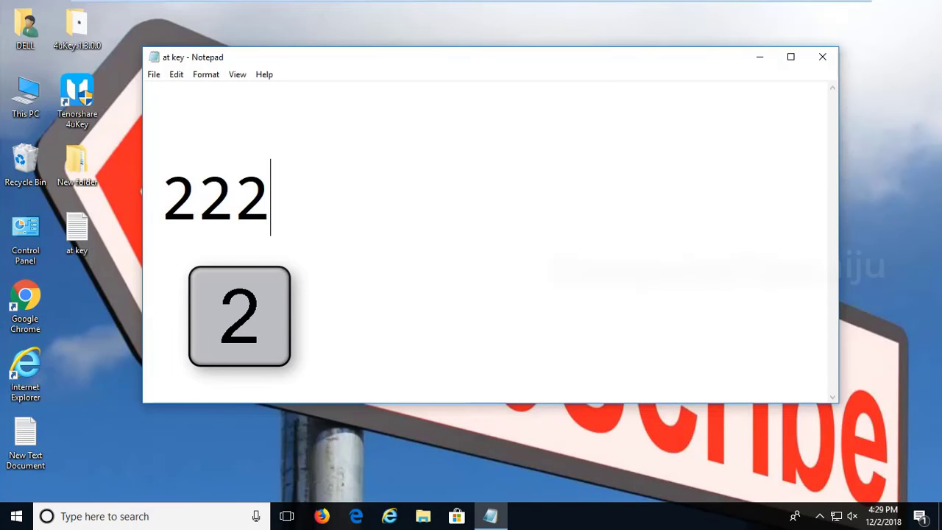
pyautogui.write('@@@@')
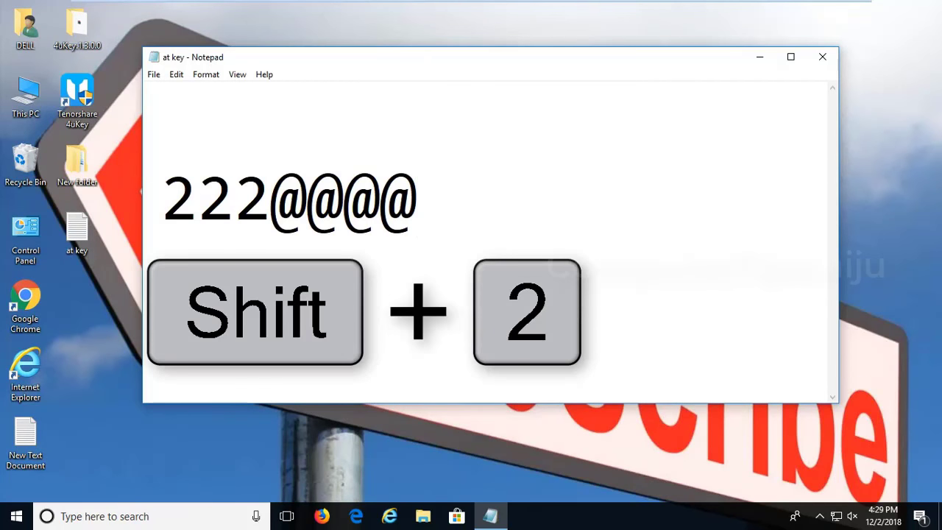
pyautogui.press('Return')
pyautogui.write('IF YOU A')
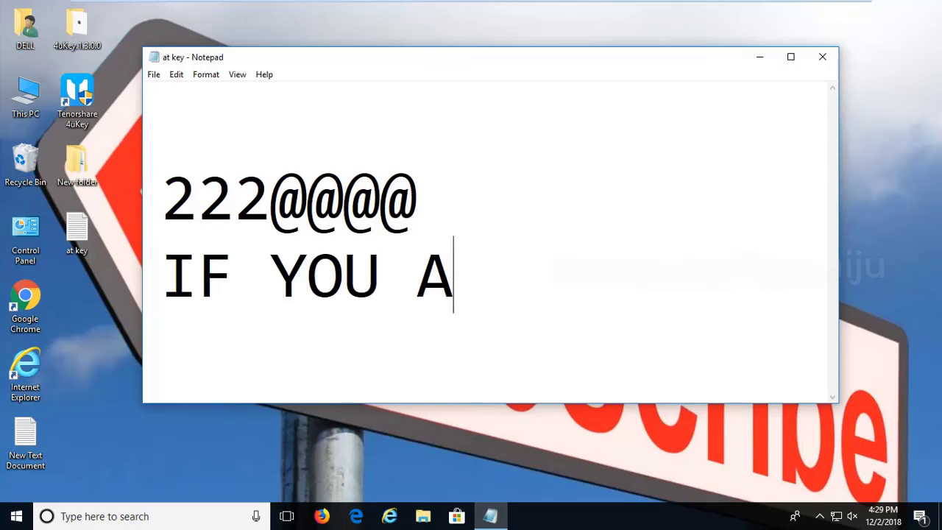
pyautogui.write('LREADY HAVE ENGLISH')
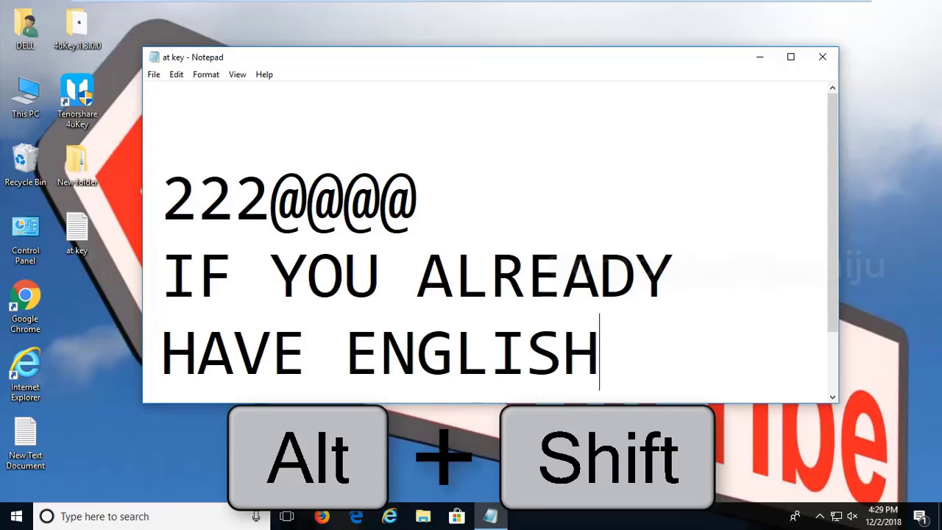
pyautogui.write(' US, USE LEFT')
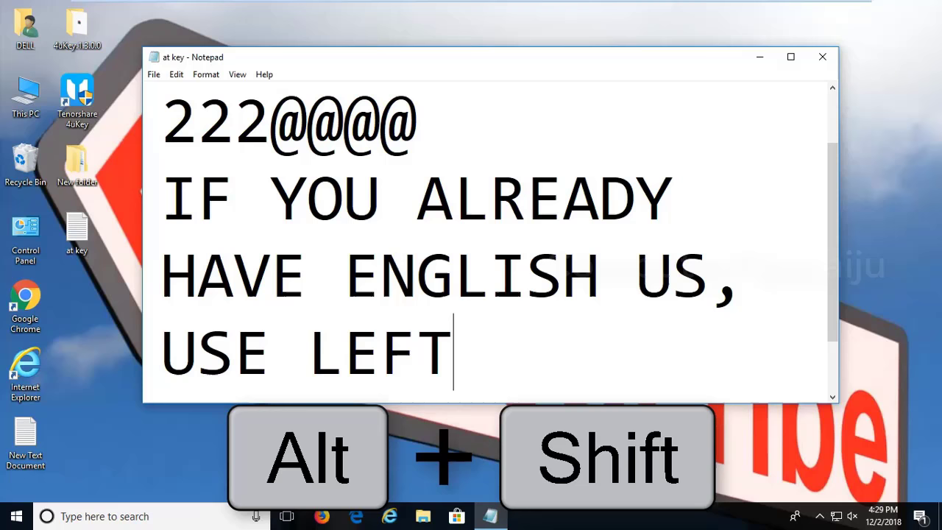
pyautogui.write(' ALT KEY AND SHIFT KEY TO SWY')
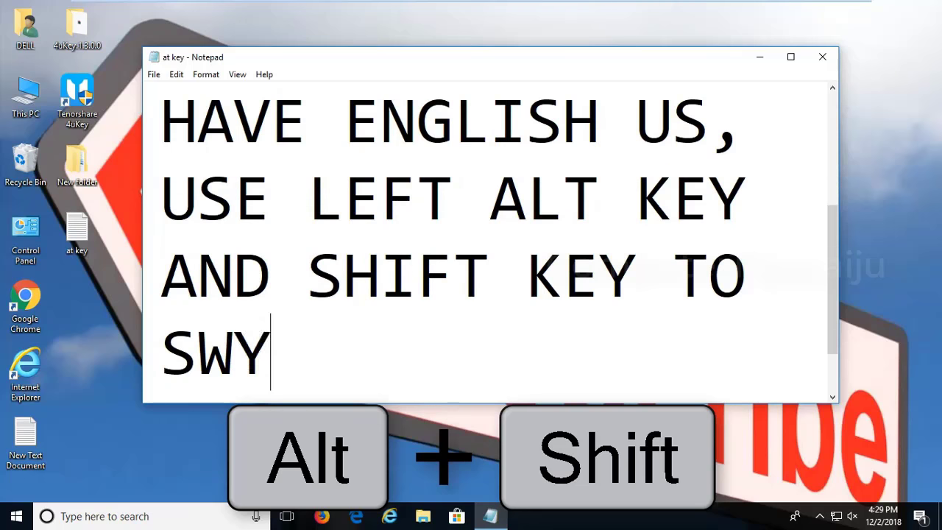
pyautogui.press('BackSpace')
pyautogui.write('ITCH')
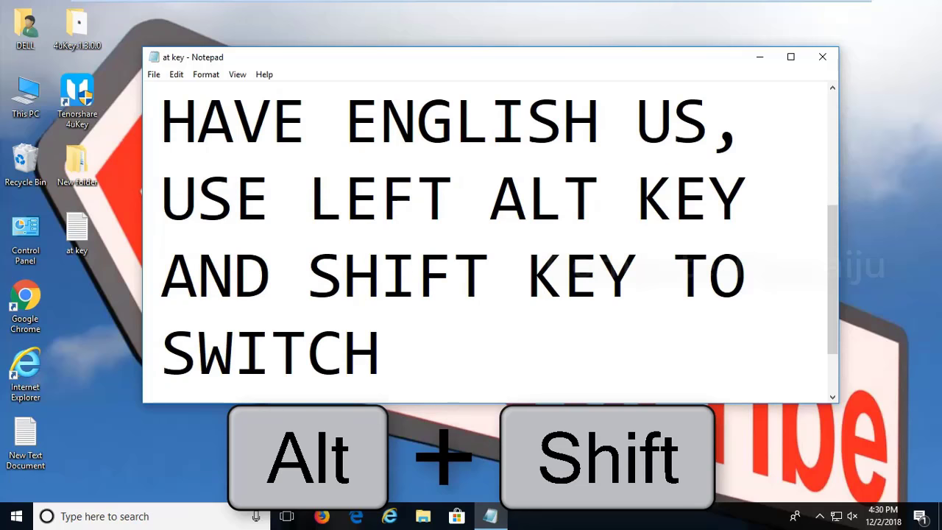
pyautogui.write(' INPUT LANGUAGES.')
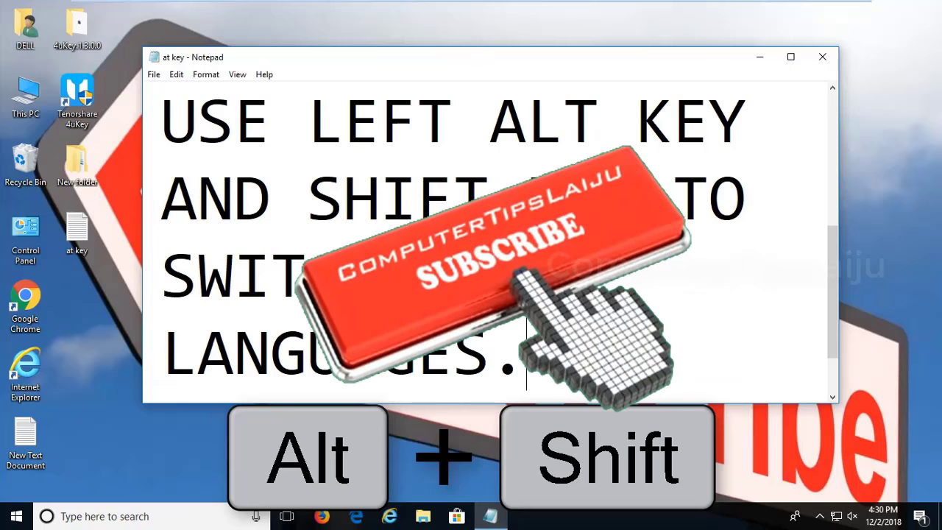
pyautogui.press('Return')
pyautogui.write('THA')
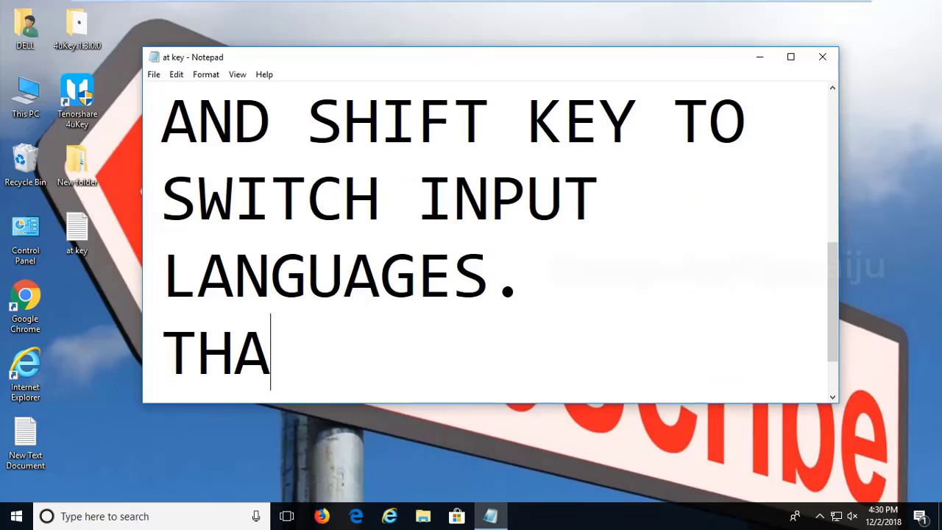
pyautogui.write('NK YOU...')
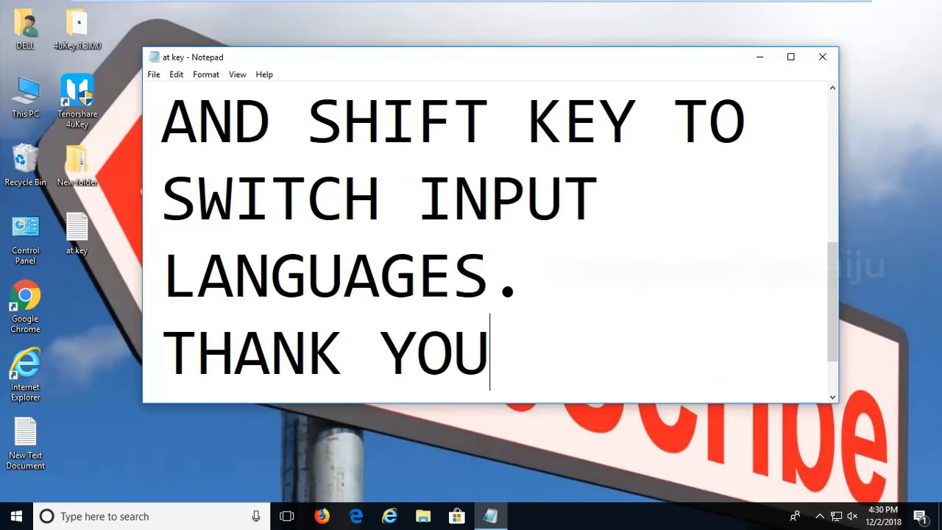